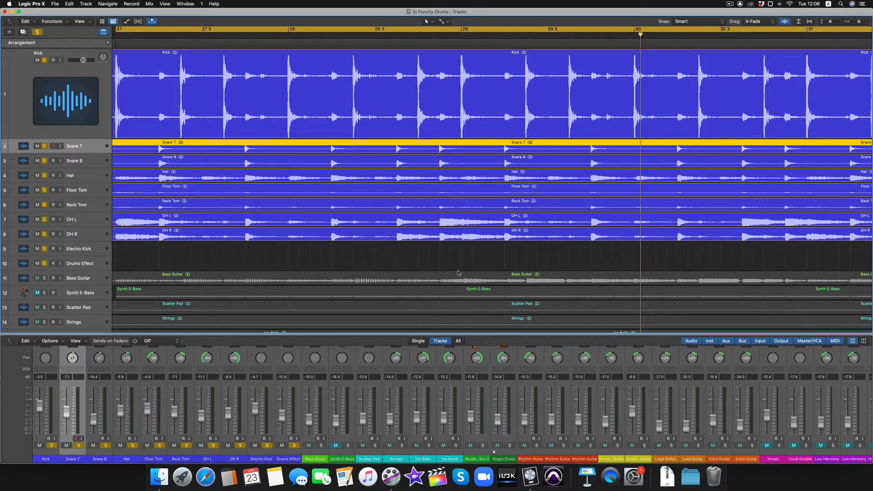
Step: Insert a stereo Compressor after the Channel EQ on the Kick channel and reposition its plug-in window
scroll(110, 385, "up", 5)
scroll(111, 384, "down", 5)
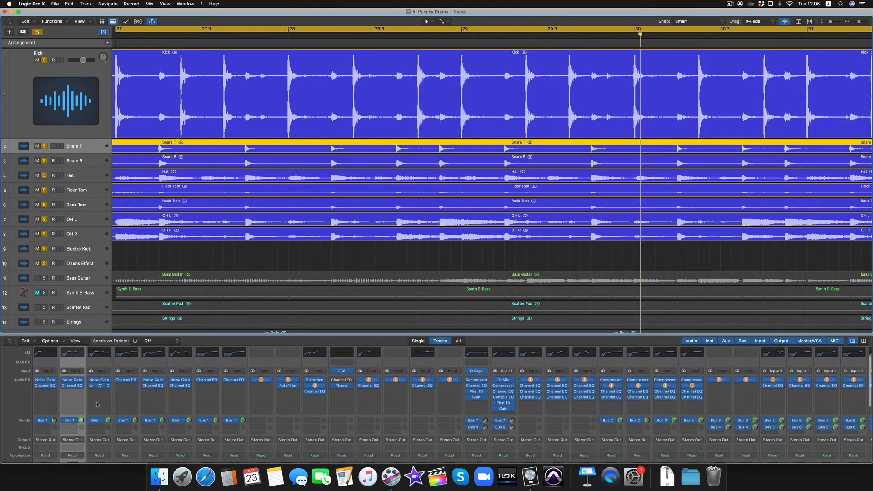
scroll(97, 404, "up", 5)
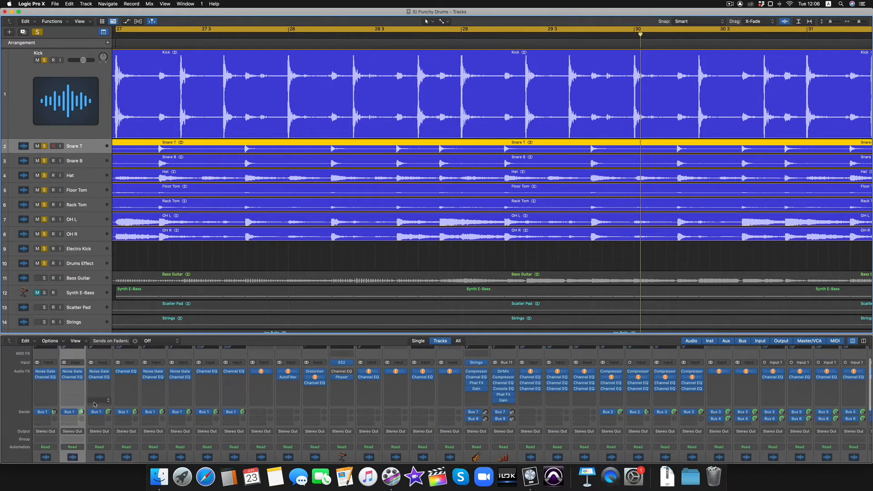
left_click(51, 385)
mouse_move(78, 402)
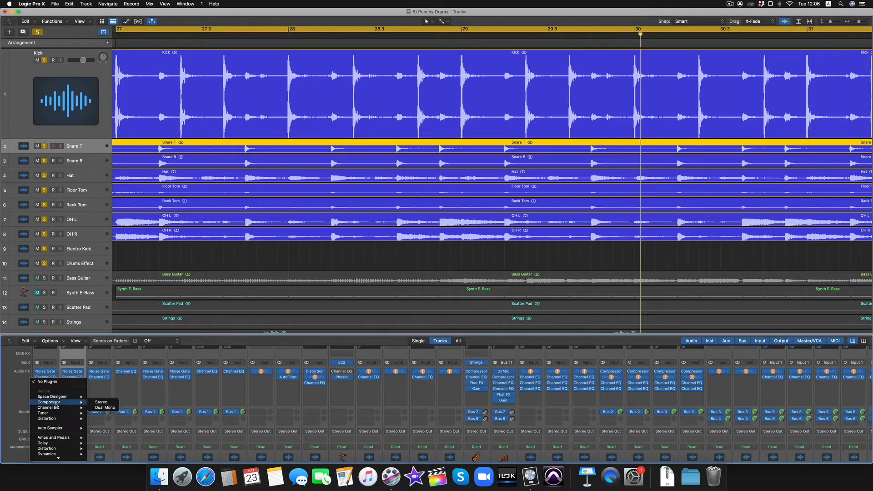
left_click(105, 402)
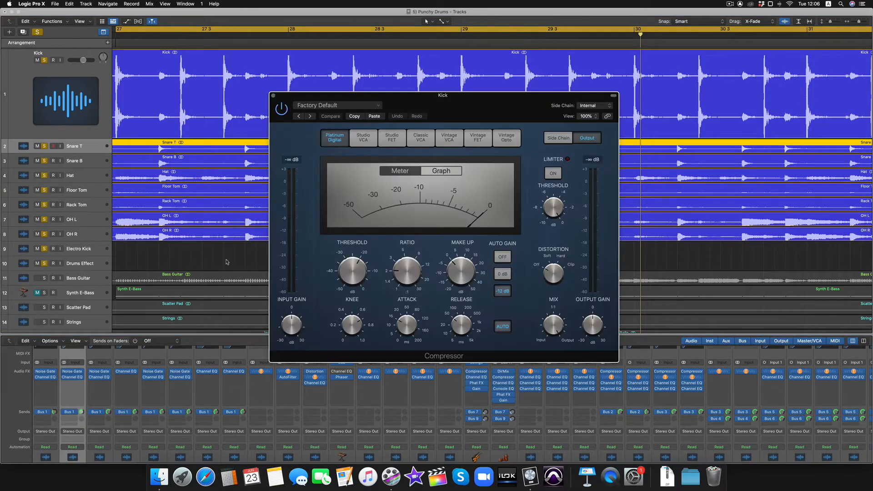
left_click_drag(482, 113, 480, 105)
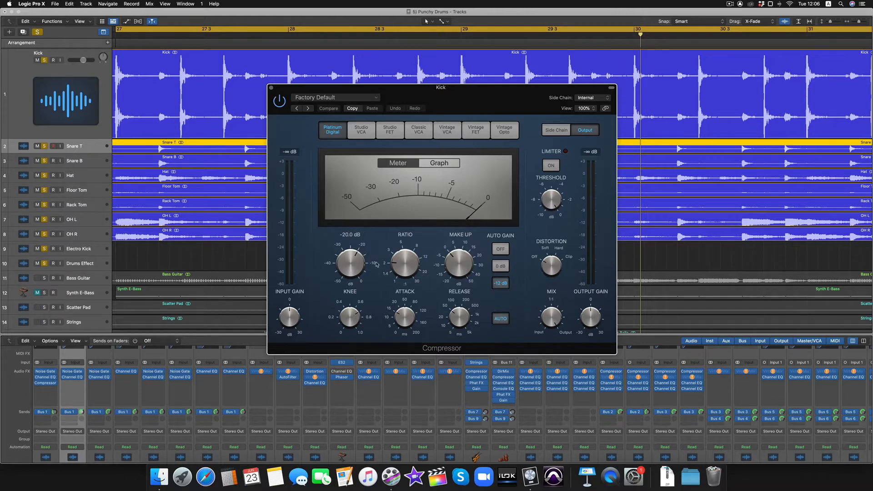
Step: Try a make-up gain of 2.0 dB on the Kick compressor and reset the control to its default
mouse_move(452, 269)
left_click_drag(452, 268, 453, 264)
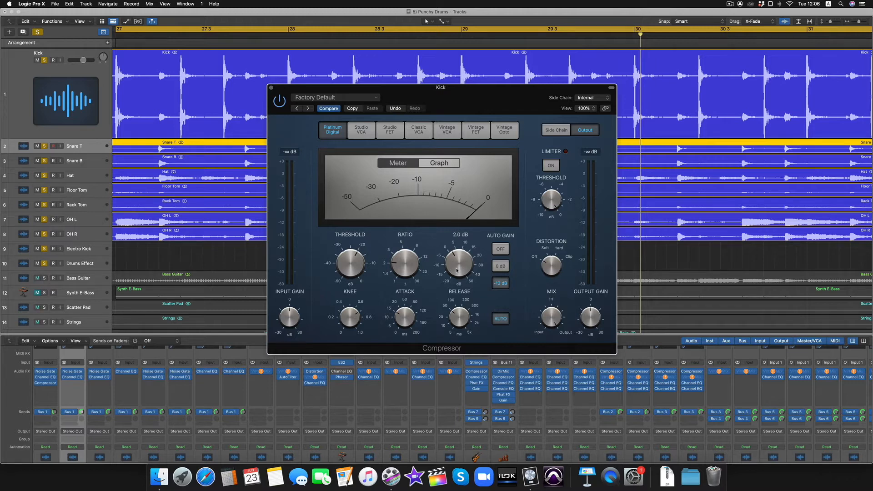
left_click(457, 270, "alt")
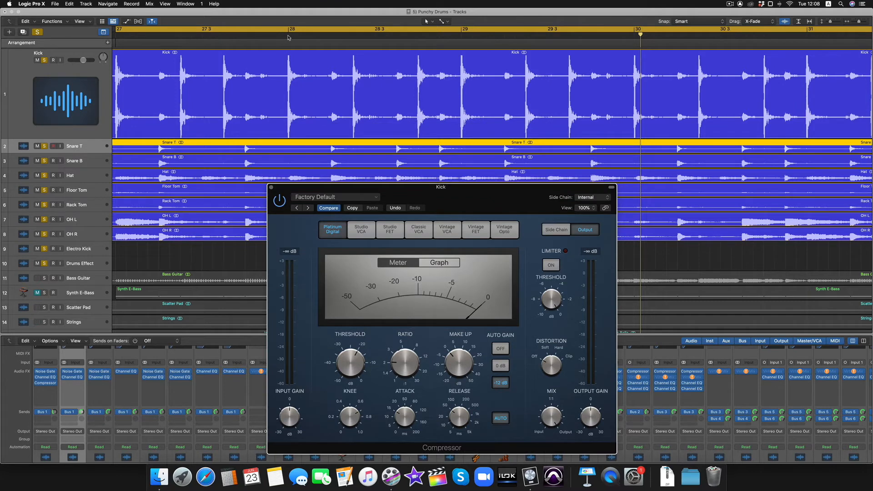
Step: Place the playhead at bar 28 and examine the Kick waveform closely from there to the hit at 28 4
left_click(288, 36)
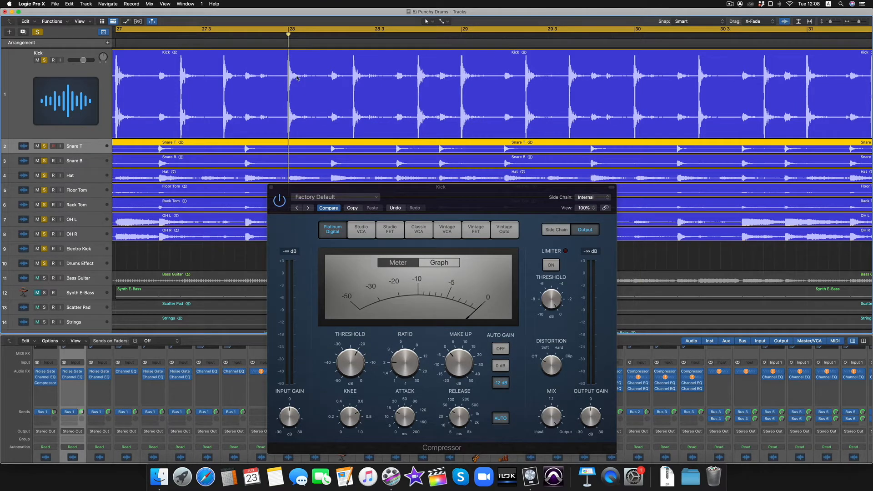
scroll(297, 78, "up", 1)
scroll(297, 79, "up", 6)
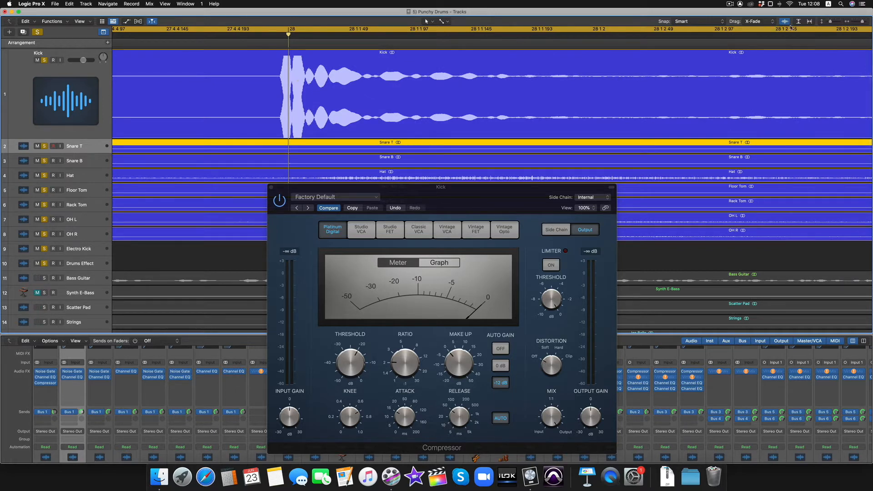
scroll(499, 44, "right", 20)
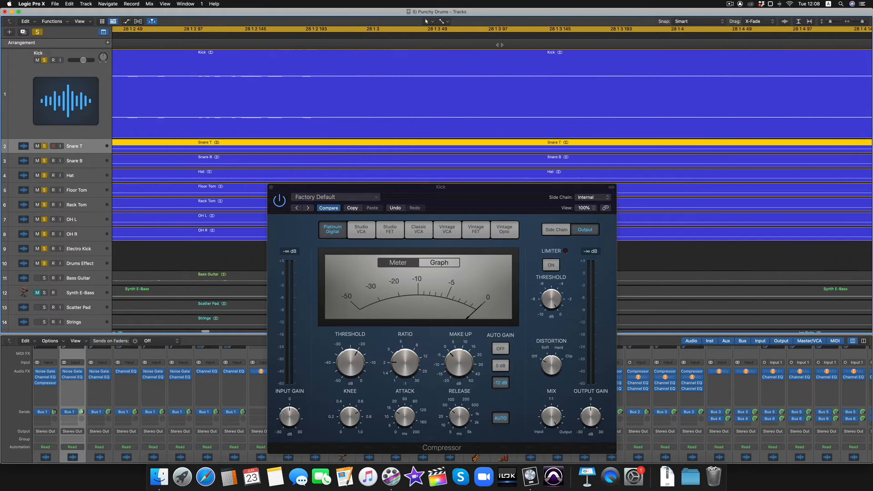
scroll(500, 45, "right", 20)
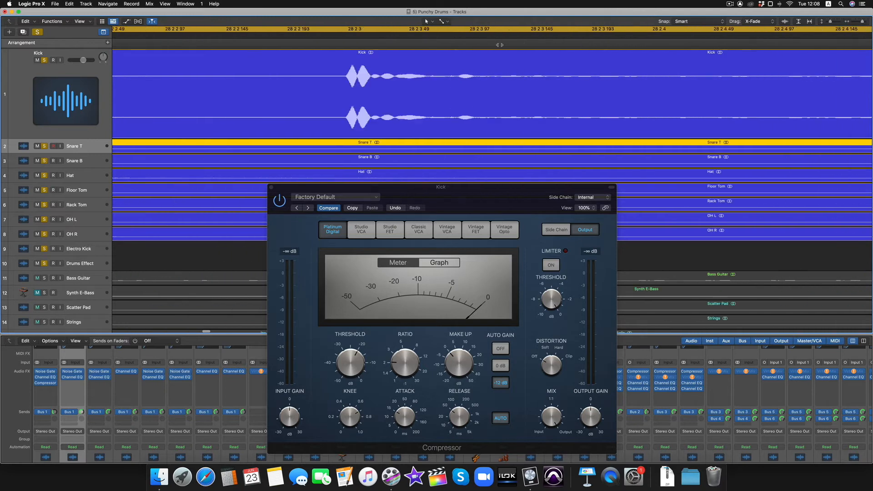
scroll(500, 44, "right", 20)
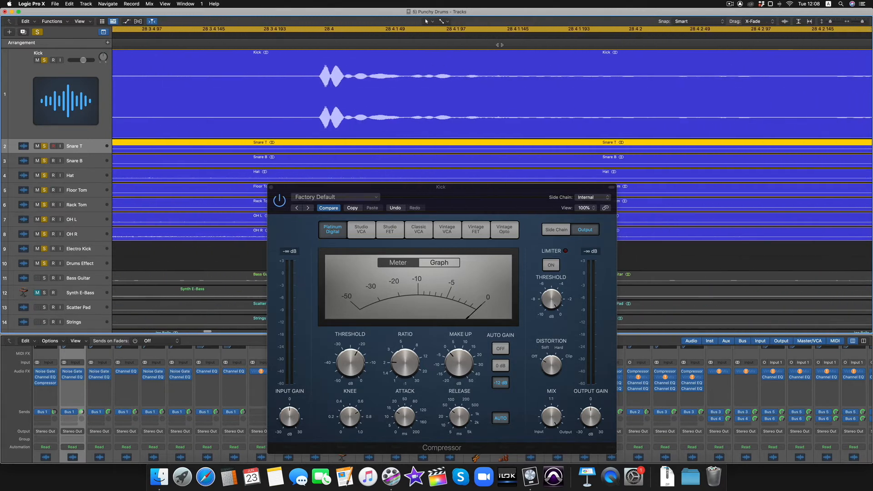
Step: Magnify the waveform display to examine the Kick transient at 28 4, and select the Kick region
left_click(786, 22)
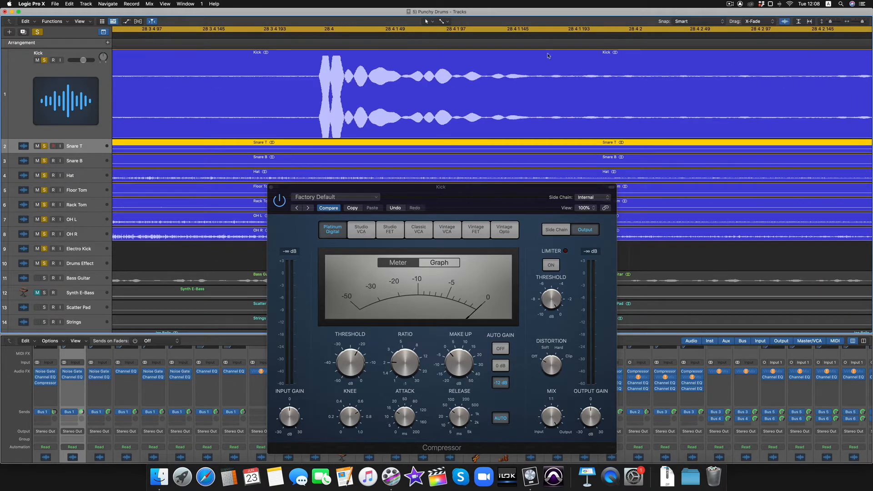
scroll(579, 108, "up", 10)
scroll(579, 109, "right", 10)
scroll(579, 108, "right", 5)
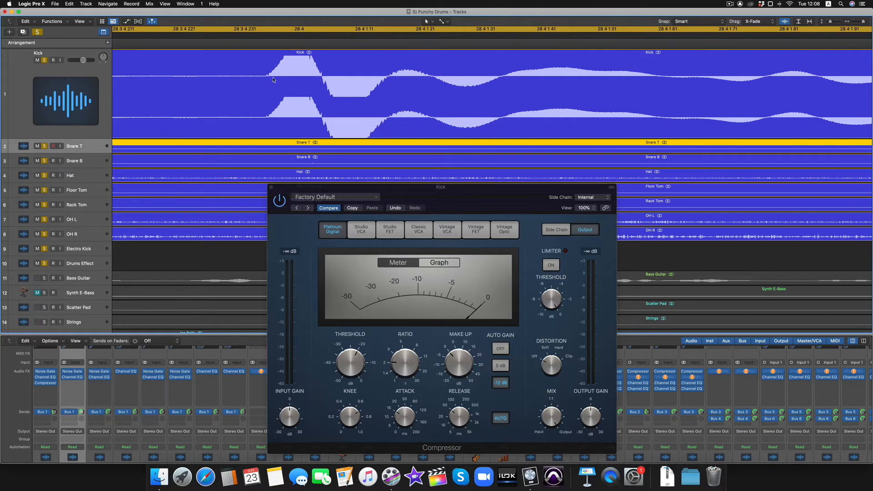
left_click(316, 67)
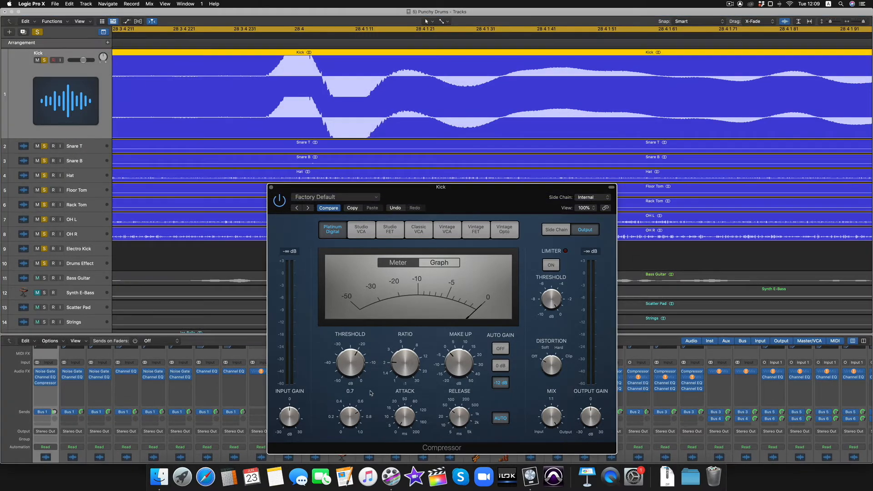
Step: Switch off the magnified waveform display so the Kick transient is drawn at its normal height
mouse_move(405, 423)
left_click(784, 21)
left_click(784, 21)
left_click(784, 21)
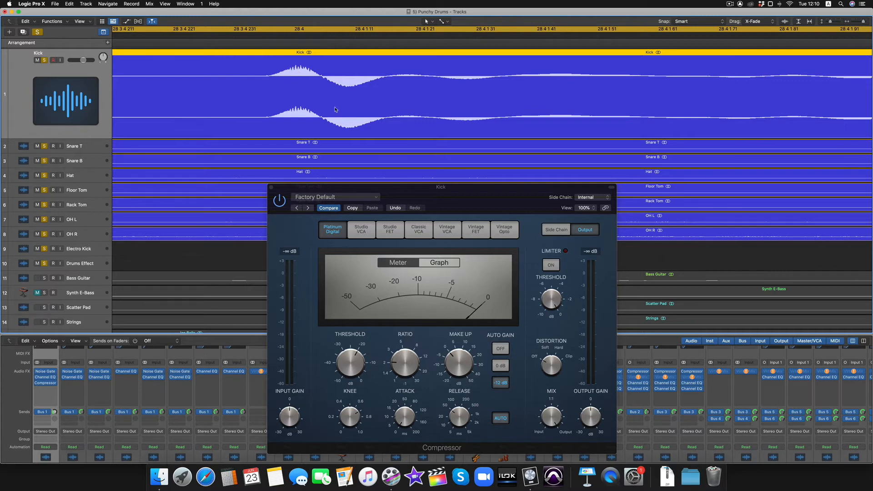
Step: Try different attack times on the Kick compressor, including 32.0 ms, against the transient at 28 4
mouse_move(406, 417)
left_click_drag(403, 423, 399, 390)
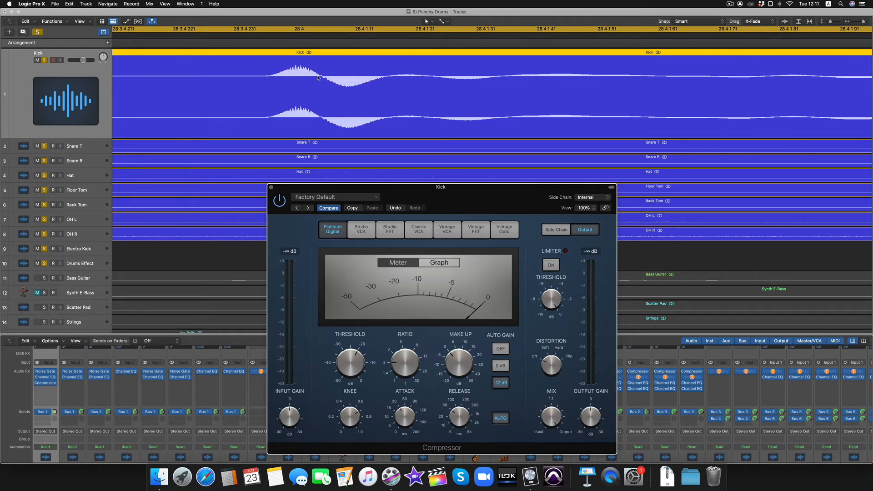
mouse_move(408, 424)
left_click_drag(402, 416, 401, 421)
scroll(348, 84, "down", 3)
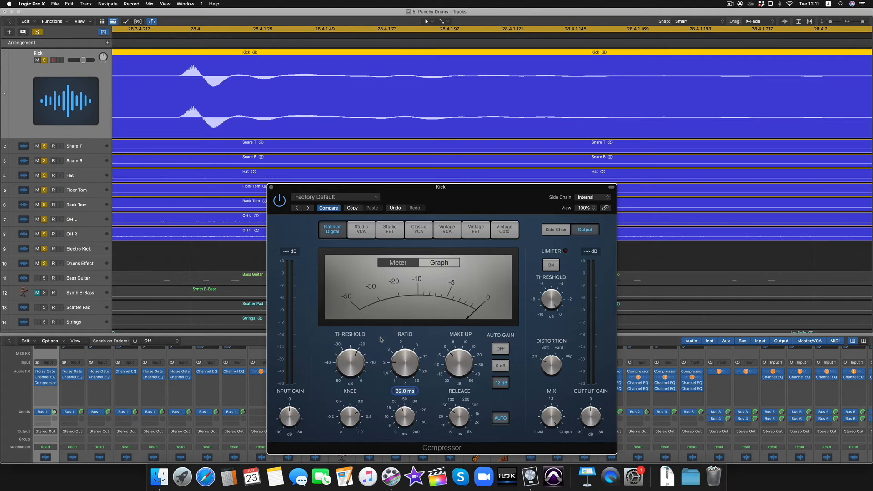
left_click_drag(408, 425, 411, 402)
mouse_move(406, 415)
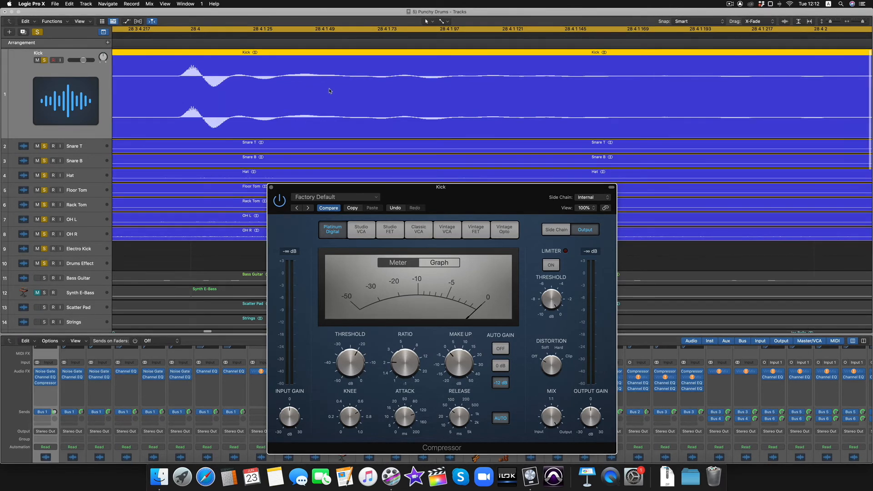
Step: Sweep the Kick compressor's attack between slower and faster settings against several bars of kick hits
scroll(331, 91, "down", 5)
scroll(330, 91, "down", 3)
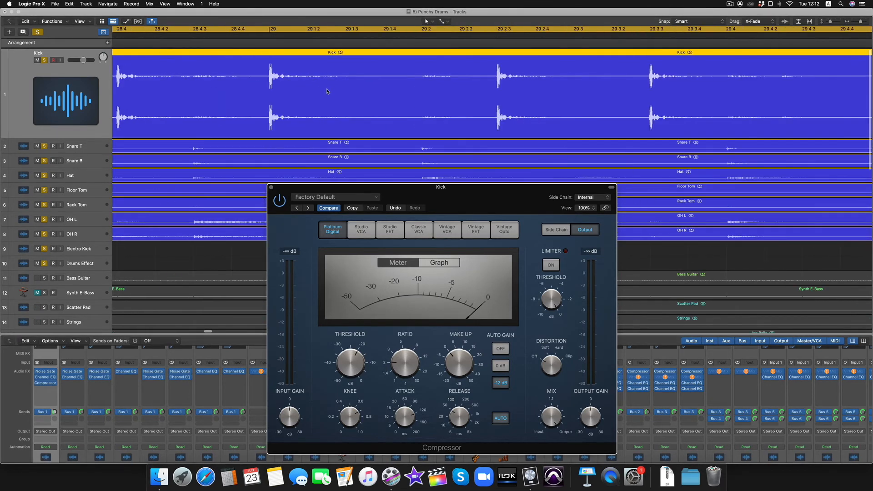
scroll(327, 91, "down", 3)
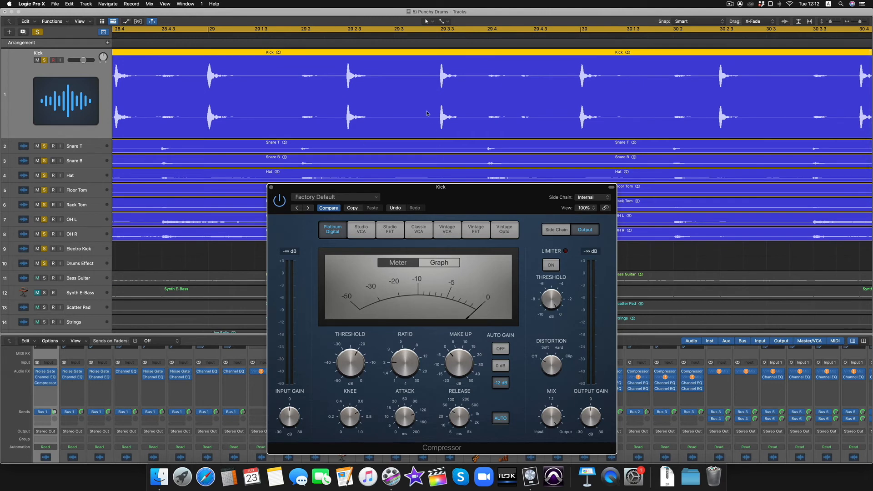
scroll(429, 115, "down", 5)
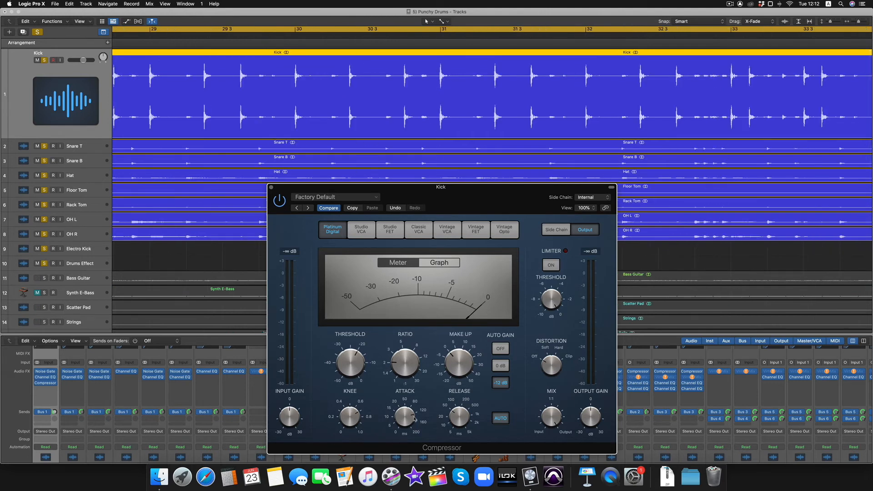
left_click_drag(403, 481, 392, 462)
left_click_drag(408, 409, 403, 483)
left_click_drag(405, 416, 399, 387)
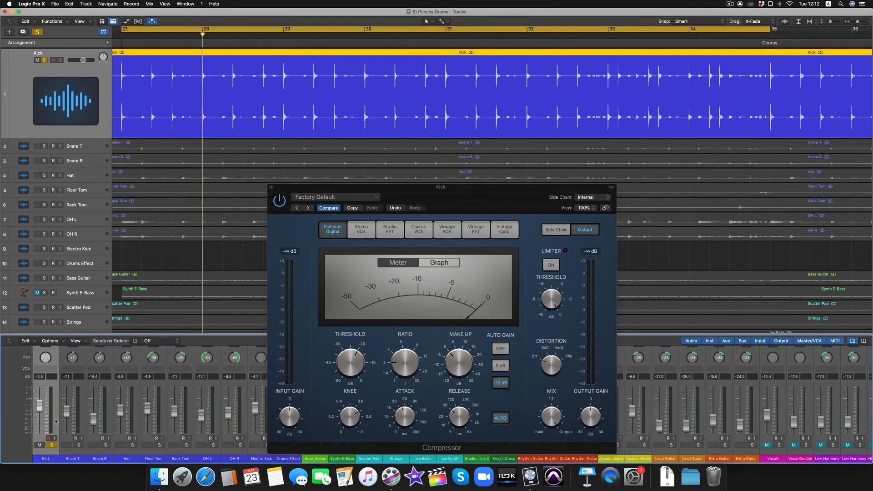
Step: Play the soloed Kick and compress it harder with the fastest attack, a higher ratio and more make-up gain
key("space")
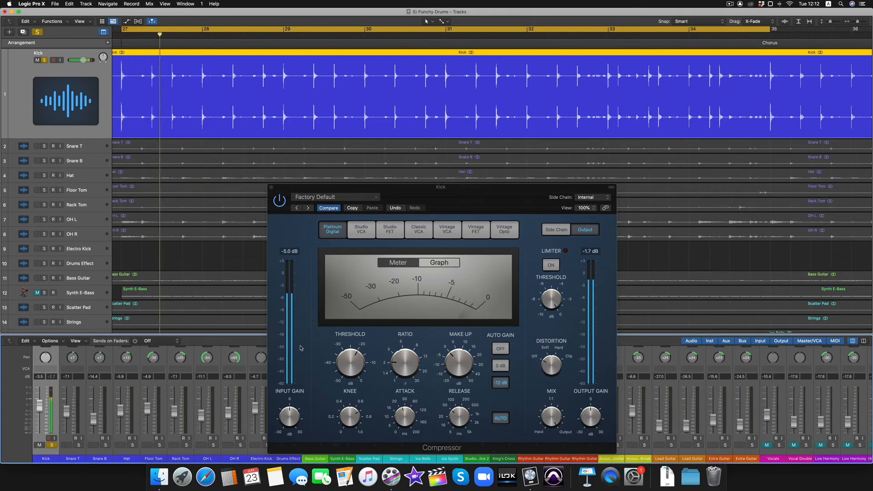
left_click_drag(393, 420, 392, 464)
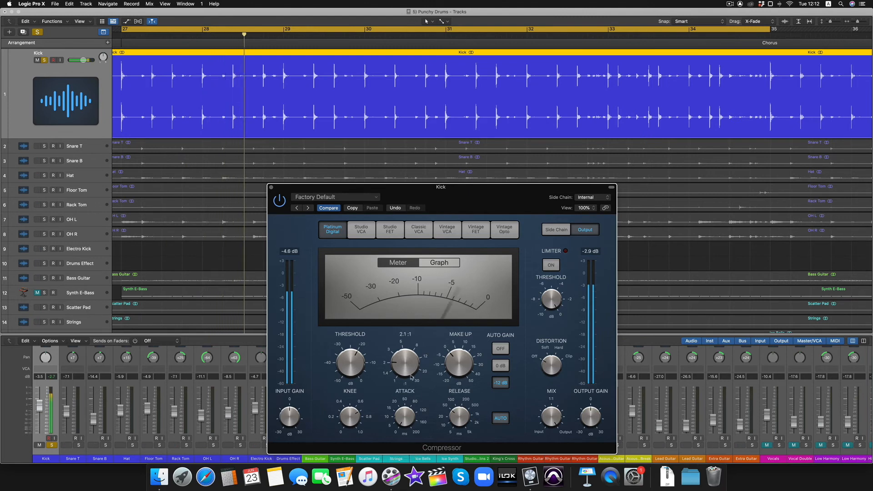
mouse_move(435, 374)
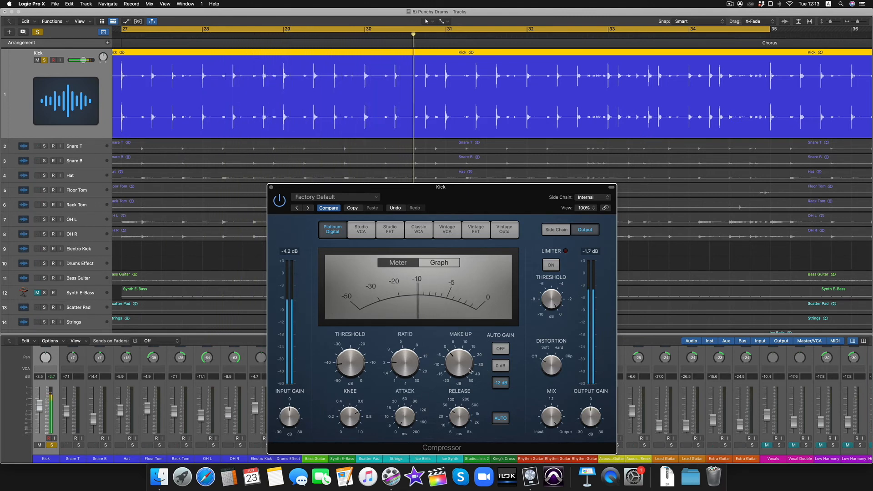
left_click_drag(462, 368, 463, 362)
left_click_drag(400, 365, 401, 349)
Step: Compare a 0.0 ms attack with slower attack times on the Kick compressor during playback
mouse_move(405, 423)
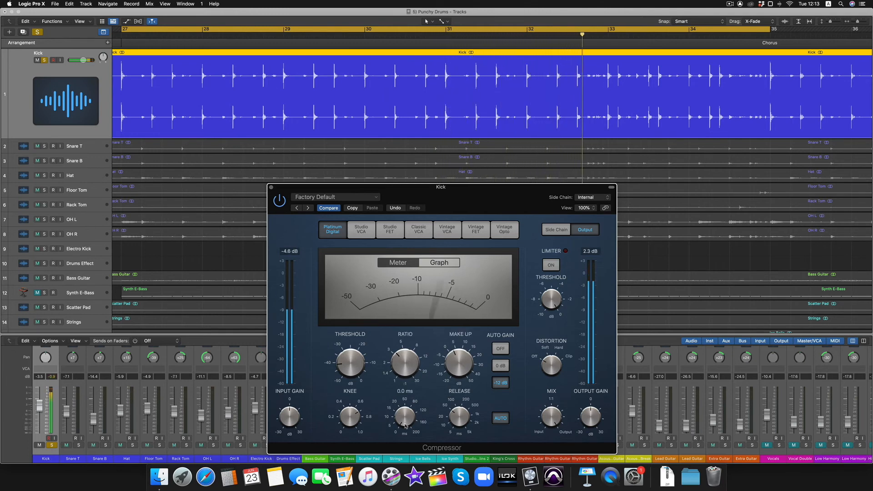
mouse_move(404, 423)
left_mouse_down()
mouse_move(402, 390)
mouse_move(394, 423)
left_mouse_up()
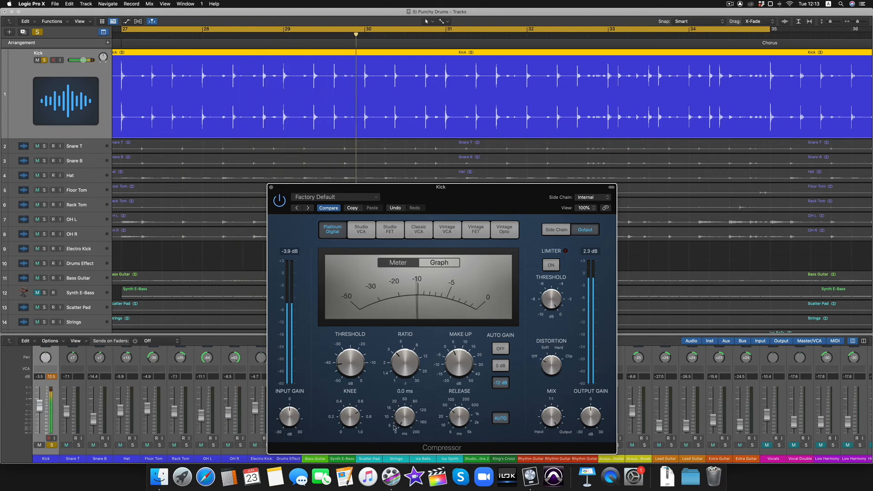
left_click_drag(394, 428, 374, 404)
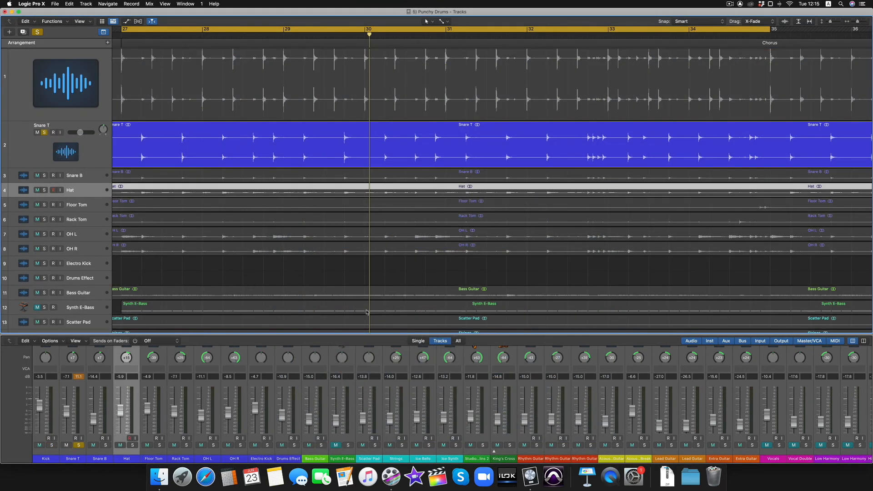